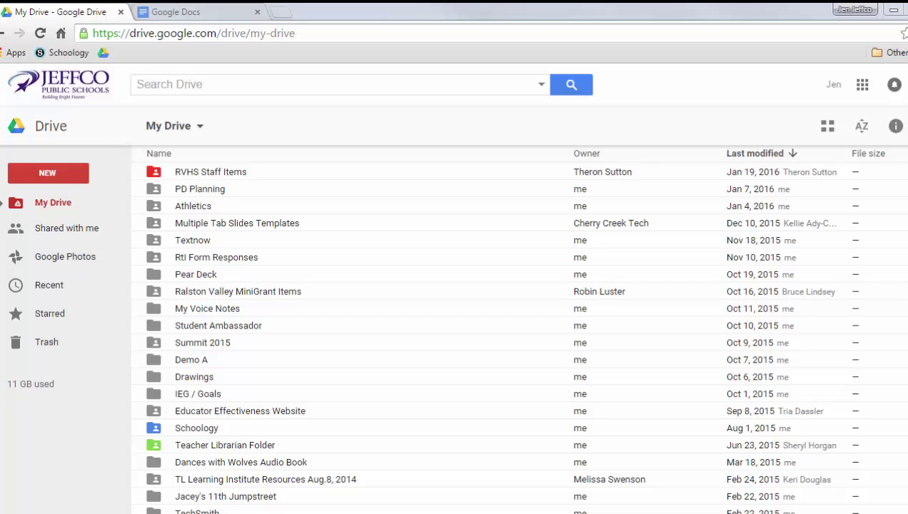
- Compare the My Drive and Google Docs tabs, ending on the Docs home page's templates and recent documents
{"action": "left_click", "coordinate": [175, 13]}
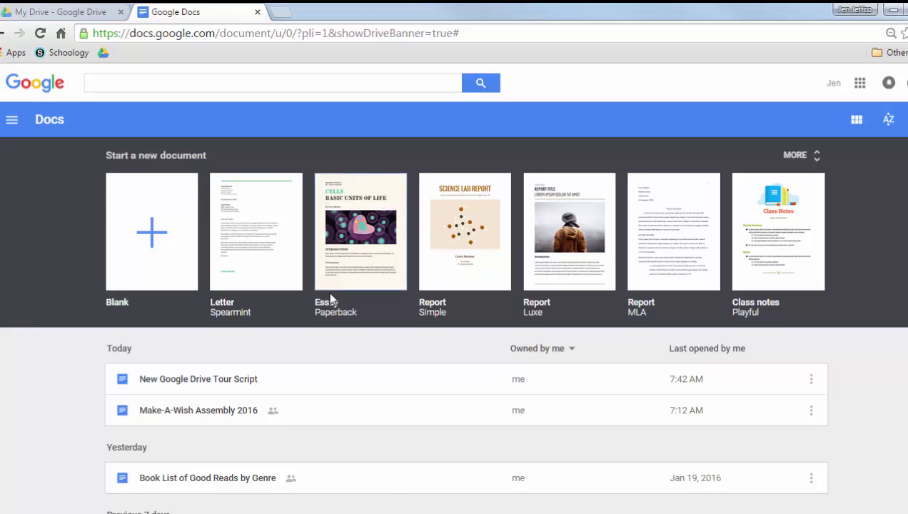
{"action": "scroll", "coordinate": [333, 305], "scroll_direction": "down", "scroll_amount": 1}
{"action": "scroll", "coordinate": [331, 301], "scroll_direction": "up", "scroll_amount": 1}
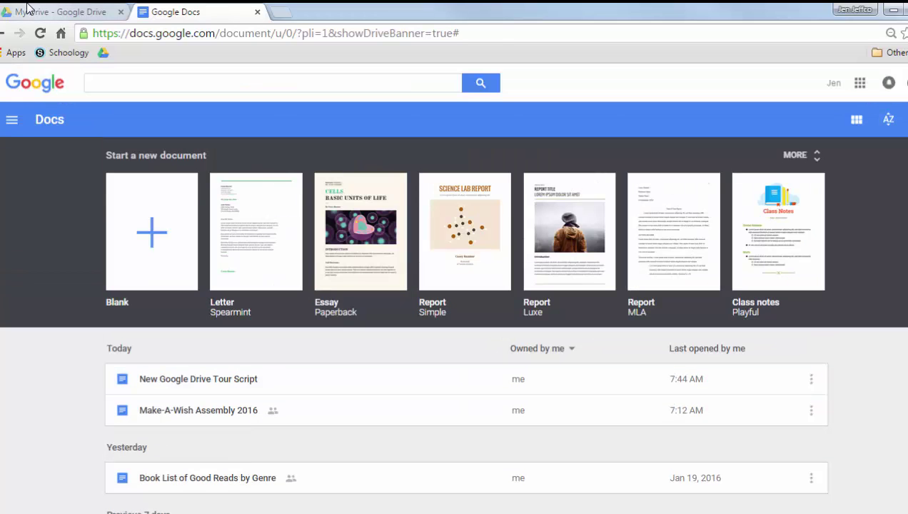
{"action": "left_click", "coordinate": [55, 20]}
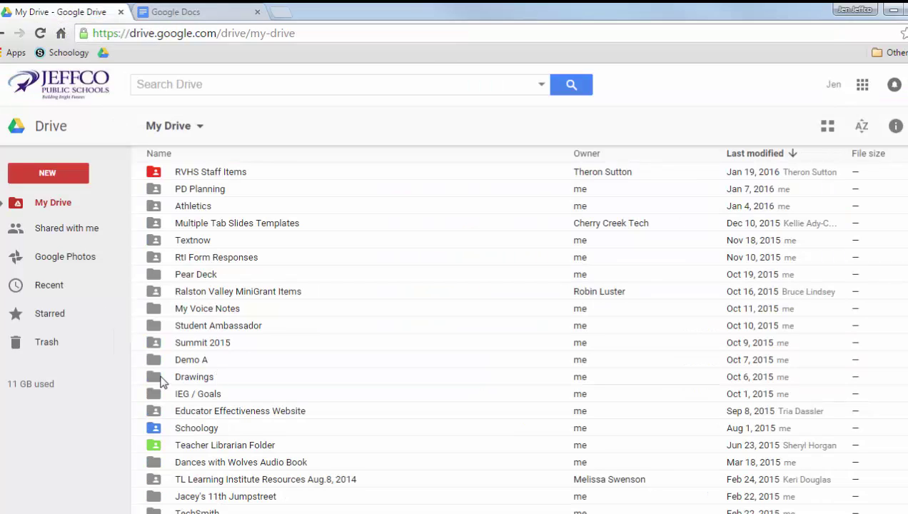
{"action": "left_click", "coordinate": [210, 15]}
{"action": "scroll", "coordinate": [597, 401], "scroll_direction": "down", "scroll_amount": 2}
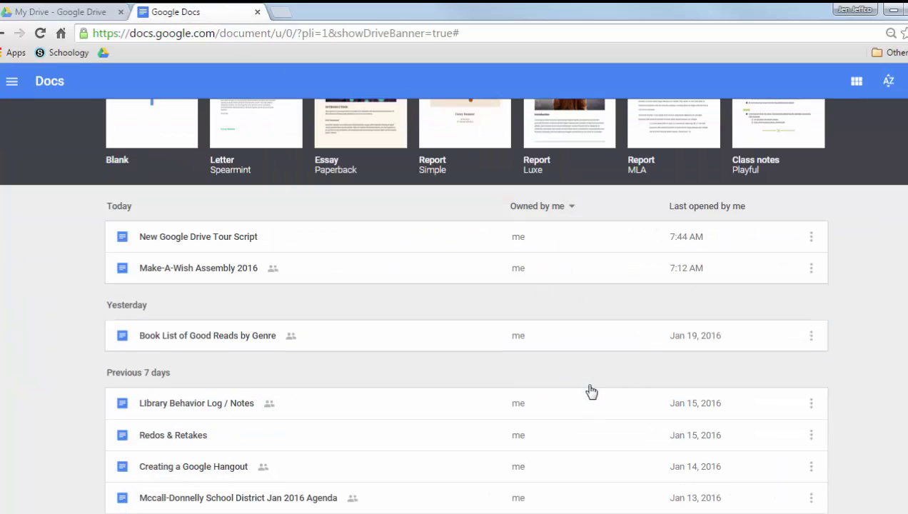
{"action": "scroll", "coordinate": [591, 391], "scroll_direction": "down", "scroll_amount": 4}
{"action": "scroll", "coordinate": [593, 389], "scroll_direction": "up", "scroll_amount": 6}
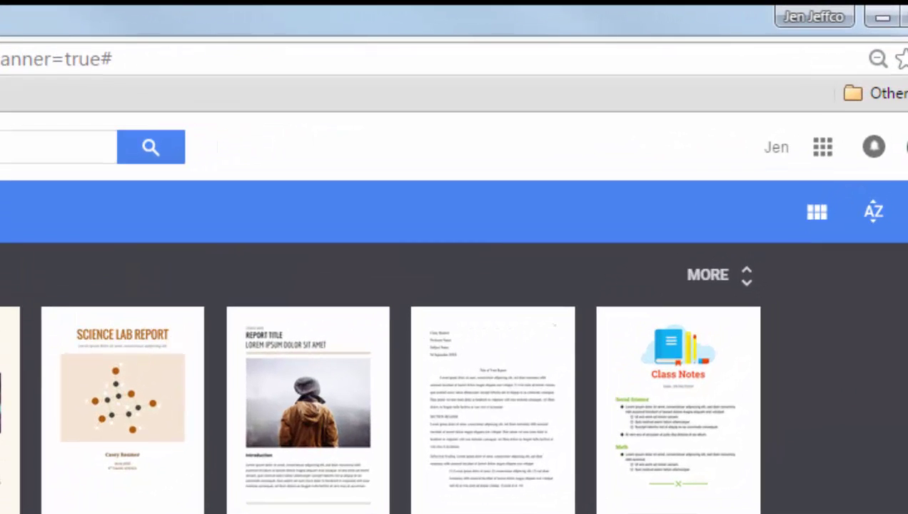
- Launch Drive in a new tab from the Google apps menu and show My Drive as grid tiles
{"action": "left_click", "coordinate": [824, 149]}
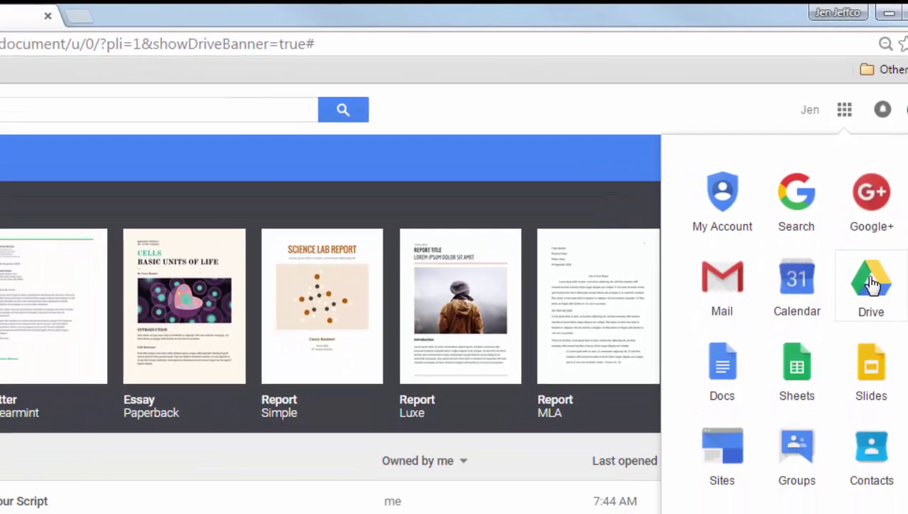
{"action": "left_click", "coordinate": [858, 375]}
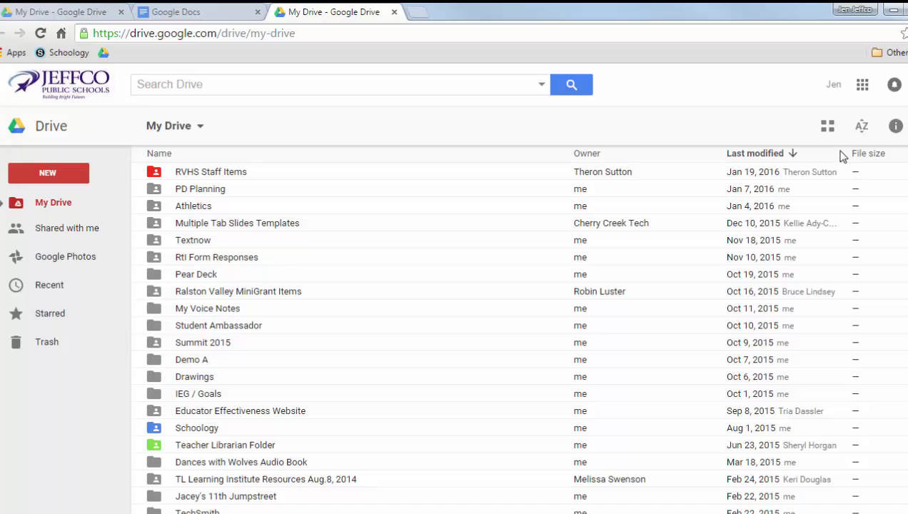
{"action": "left_click", "coordinate": [828, 134]}
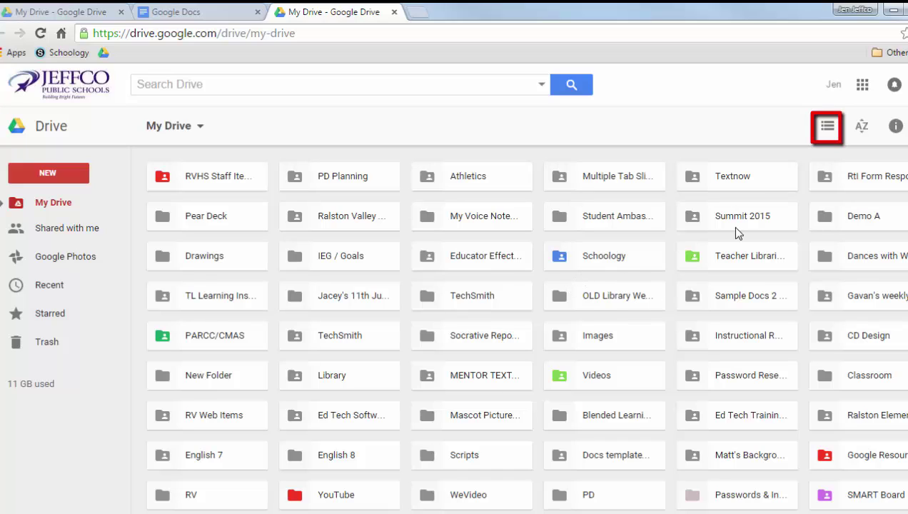
- Return My Drive to list view and browse the Owner, Last modified and File size columns
{"action": "left_click", "coordinate": [825, 129]}
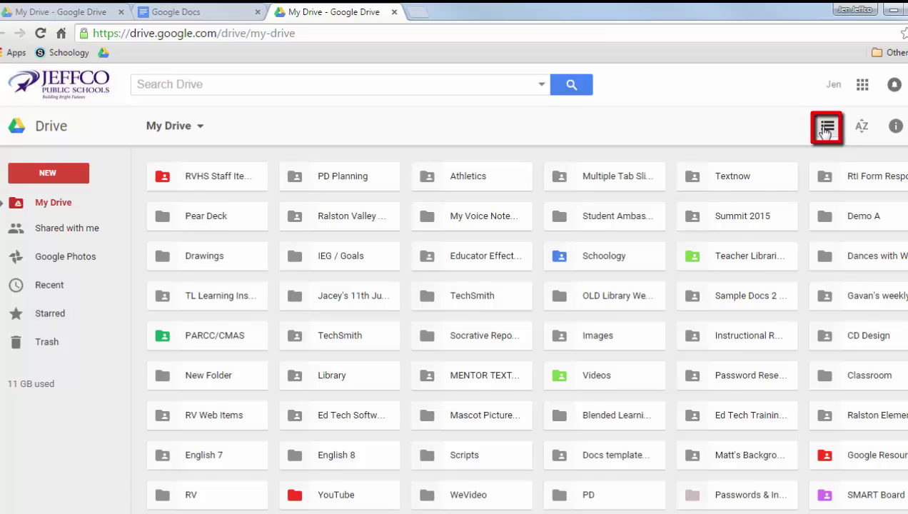
{"action": "scroll", "coordinate": [293, 364], "scroll_direction": "down", "scroll_amount": 4}
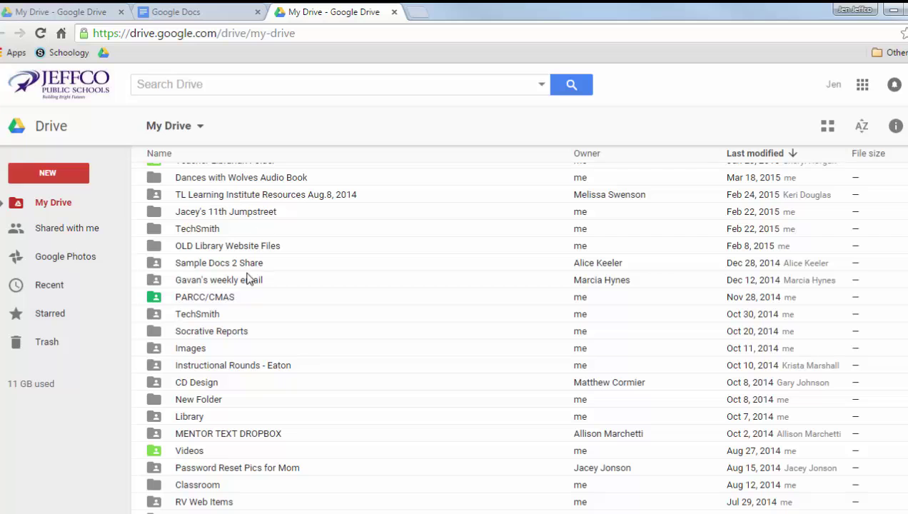
{"action": "scroll", "coordinate": [264, 282], "scroll_direction": "down", "scroll_amount": 3}
{"action": "scroll", "coordinate": [265, 278], "scroll_direction": "down", "scroll_amount": 15}
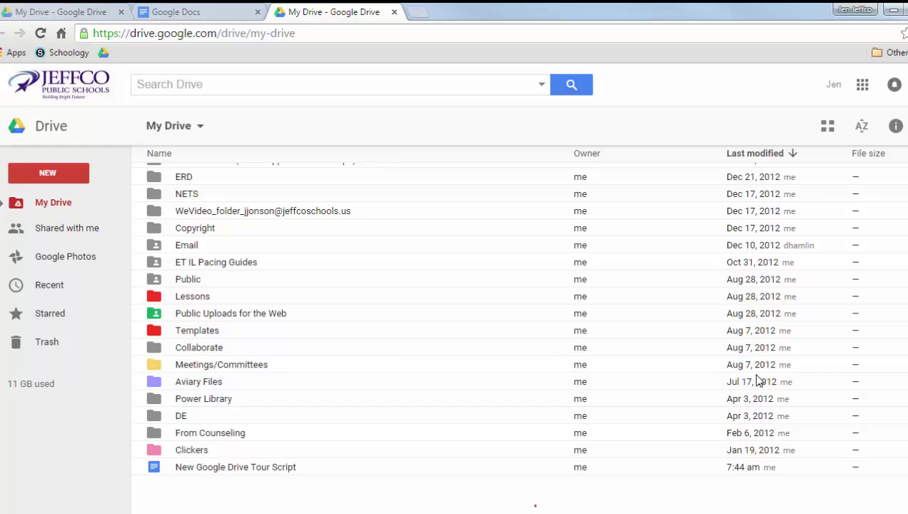
{"action": "scroll", "coordinate": [416, 416], "scroll_direction": "up", "scroll_amount": 20}
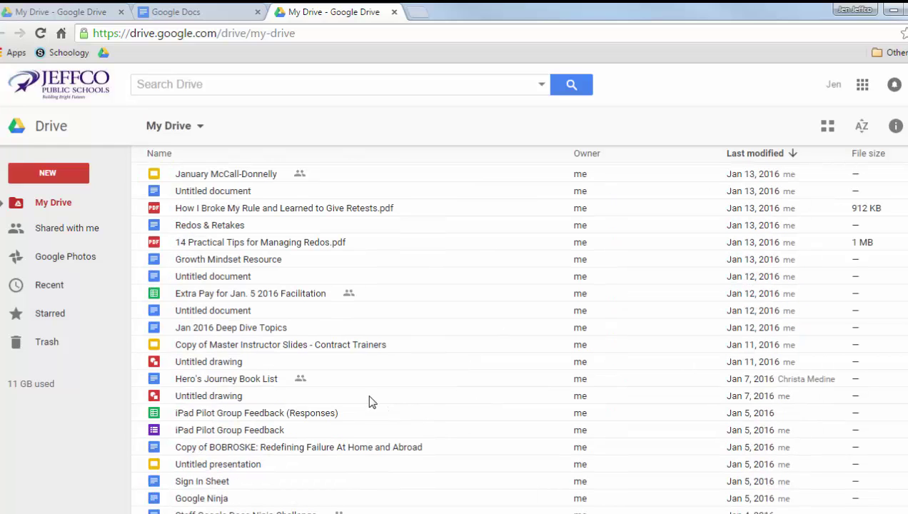
{"action": "scroll", "coordinate": [373, 391], "scroll_direction": "up", "scroll_amount": 2}
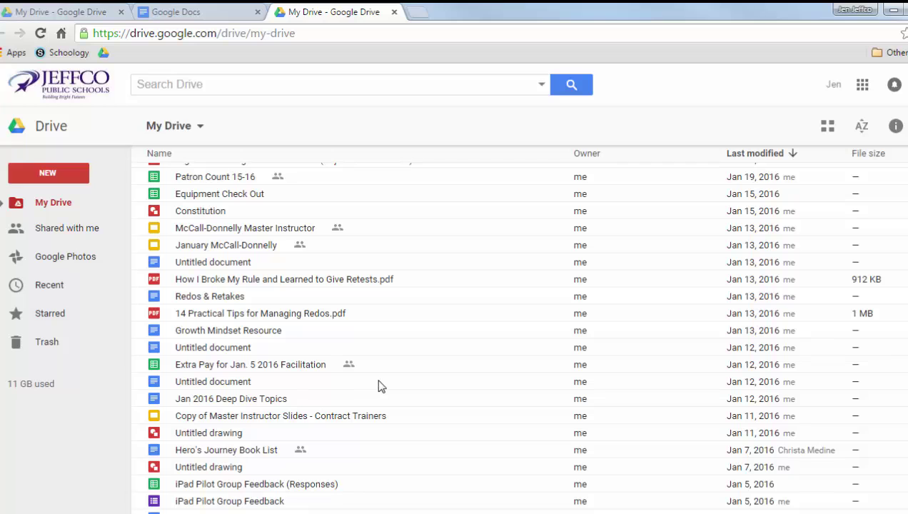
{"action": "scroll", "coordinate": [378, 386], "scroll_direction": "up", "scroll_amount": 2}
{"action": "scroll", "coordinate": [388, 383], "scroll_direction": "up", "scroll_amount": 8}
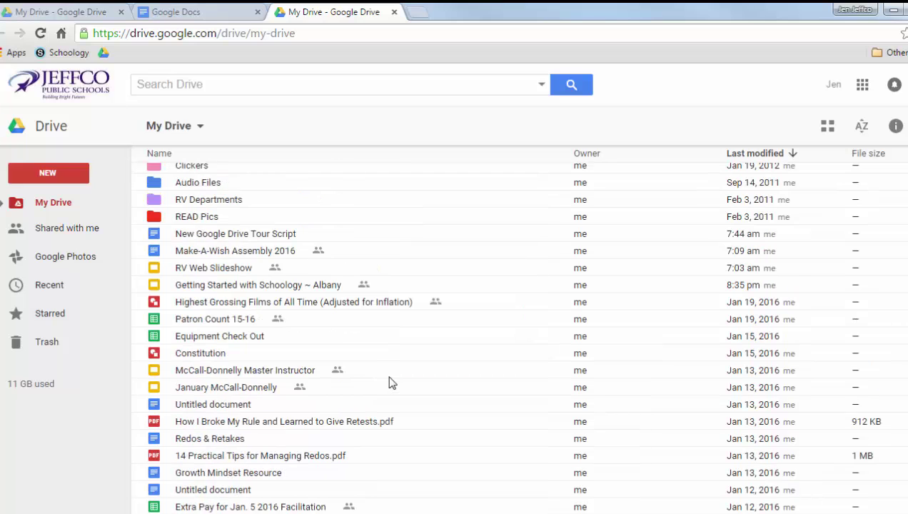
{"action": "scroll", "coordinate": [392, 383], "scroll_direction": "down", "scroll_amount": 2}
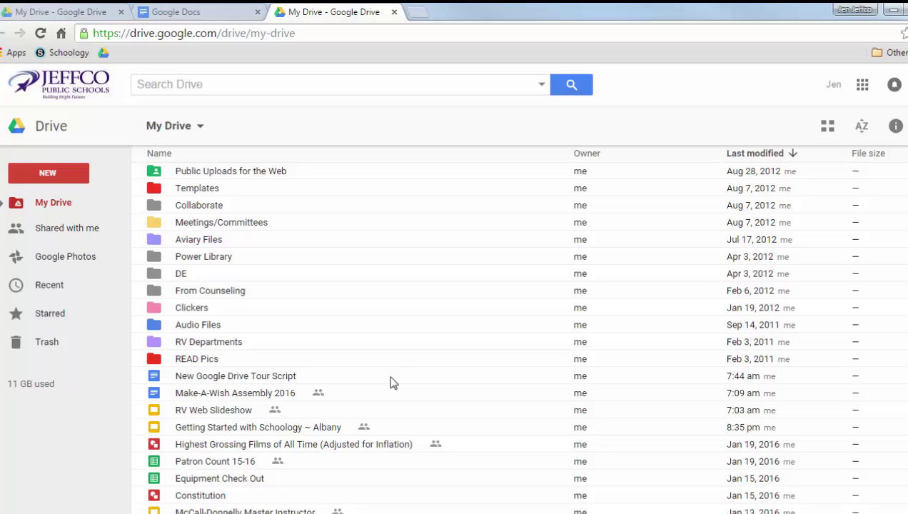
- Expand the My Drive sidebar tree to list its subfolders, then select a file in the list
{"action": "left_click", "coordinate": [4, 203]}
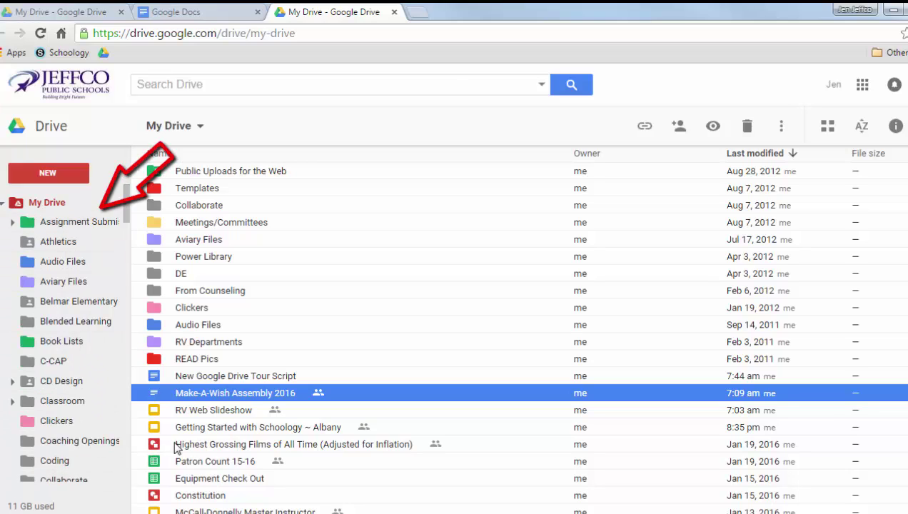
{"action": "left_click", "coordinate": [227, 380]}
{"action": "left_click", "coordinate": [259, 395]}
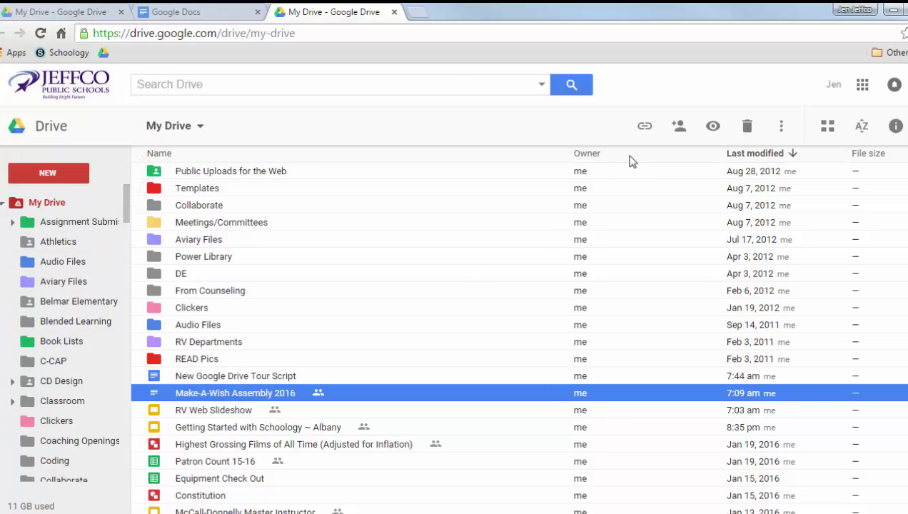
{"action": "left_click", "coordinate": [712, 128]}
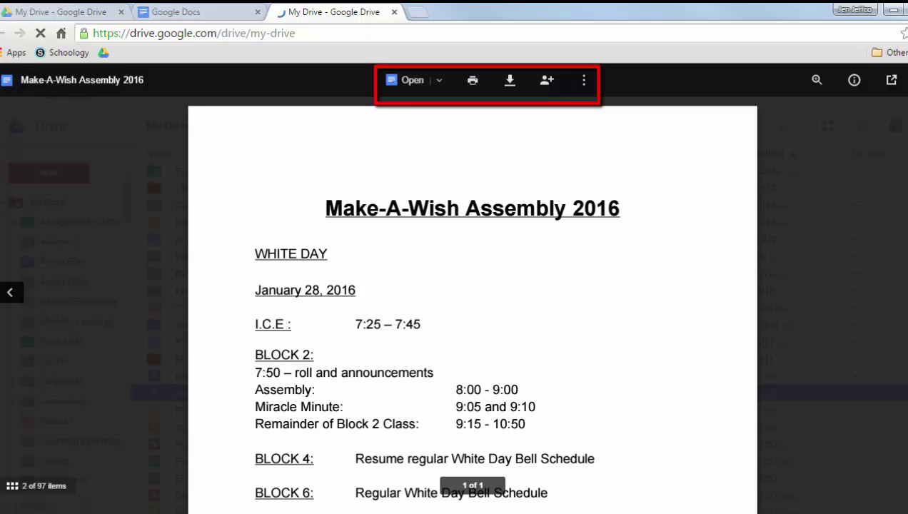
{"action": "key", "text": "Escape"}
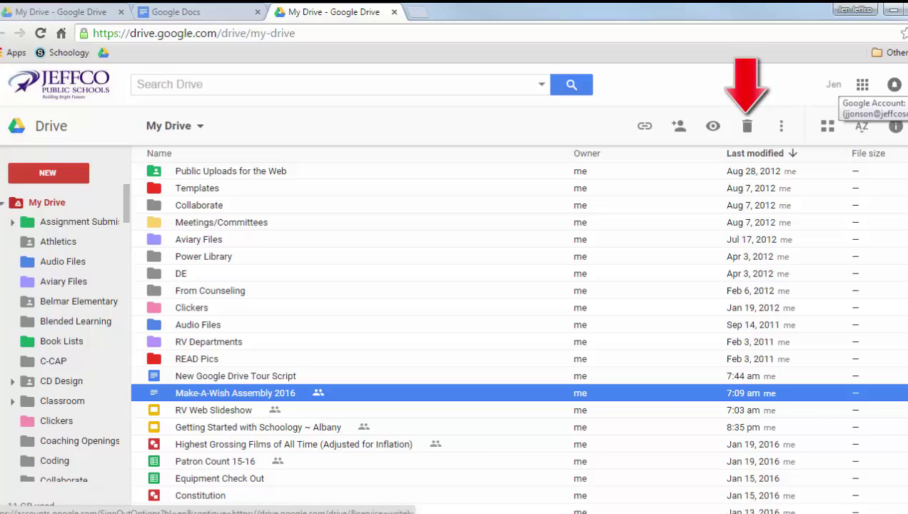
{"action": "left_click", "coordinate": [780, 129]}
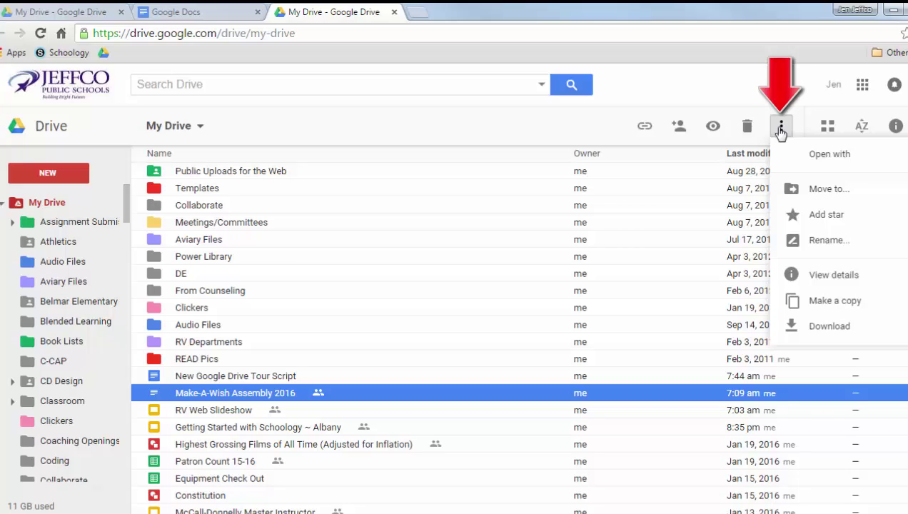
{"action": "left_click", "coordinate": [781, 132]}
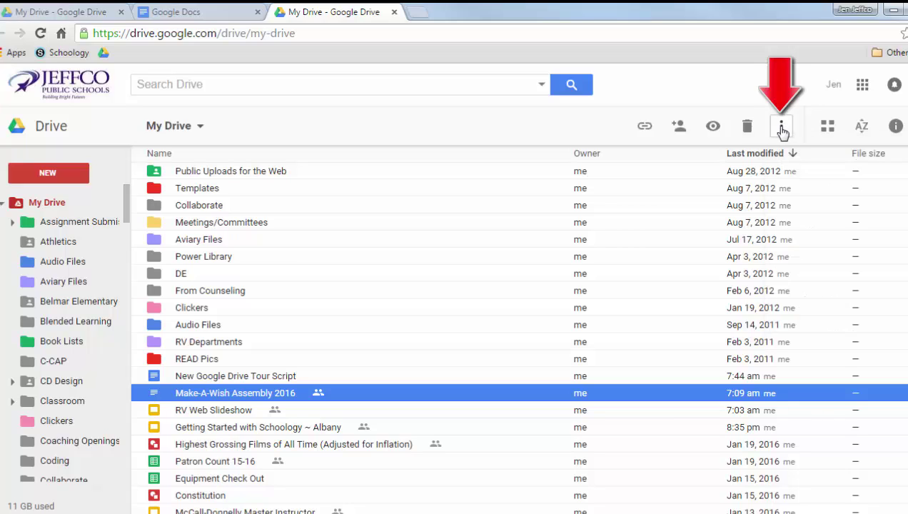
- Show the Make-A-Wish Assembly 2016 details and activity pane, then hide it again
{"action": "left_click", "coordinate": [894, 128]}
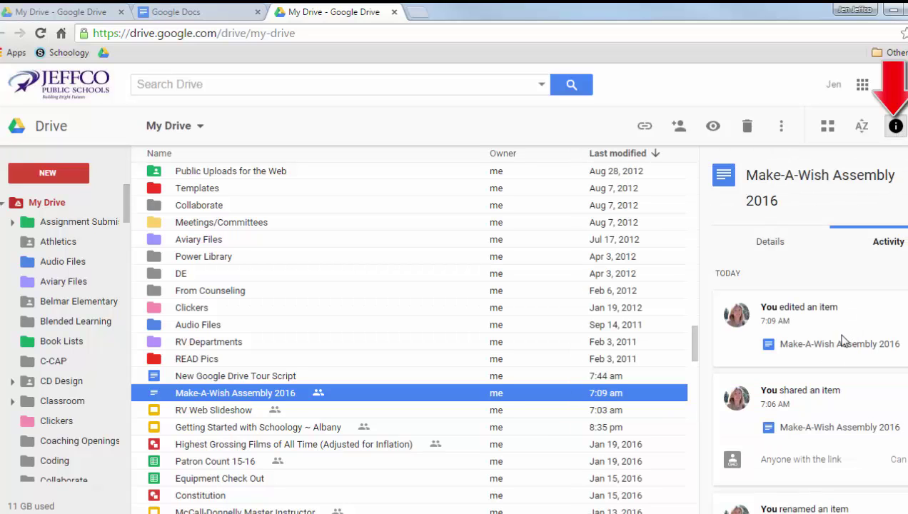
{"action": "key", "text": "d"}
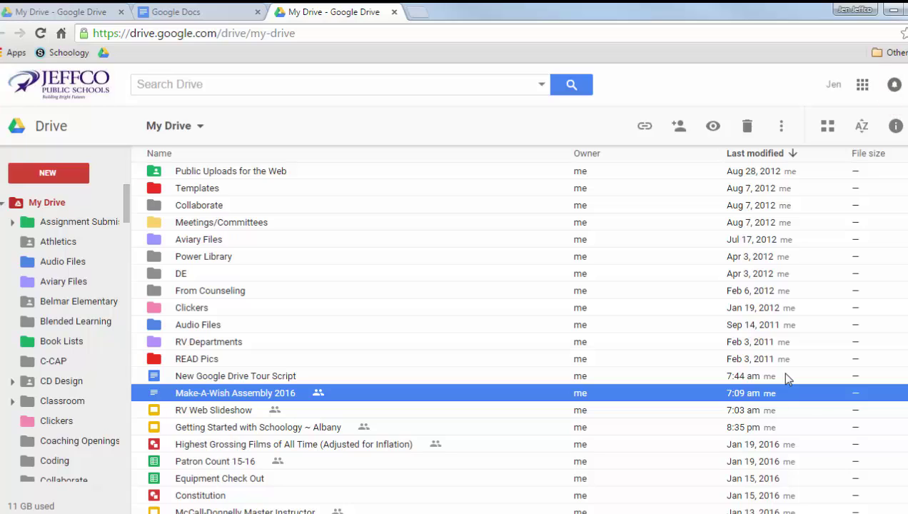
- Open Make-A-Wish Assembly 2016 in Docs, then collapse My Drive and view Shared with me
{"action": "double_click", "coordinate": [258, 392]}
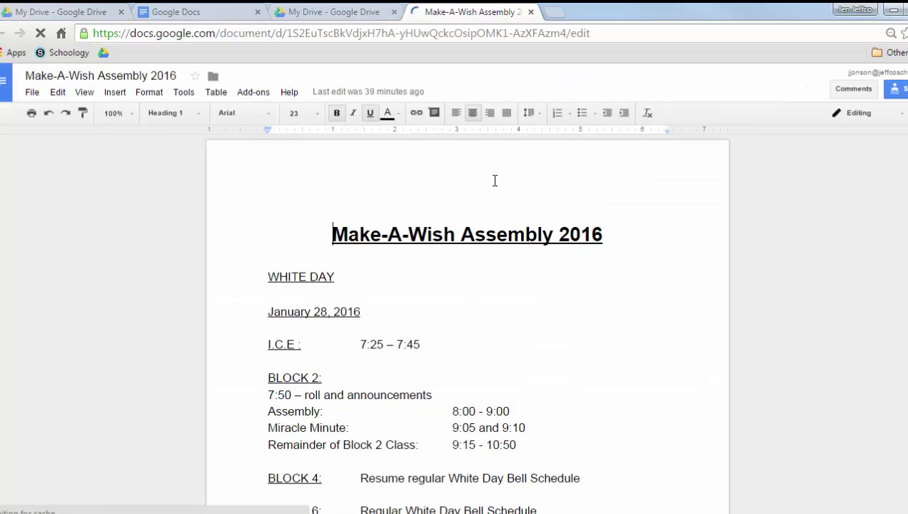
{"action": "left_click", "coordinate": [334, 13]}
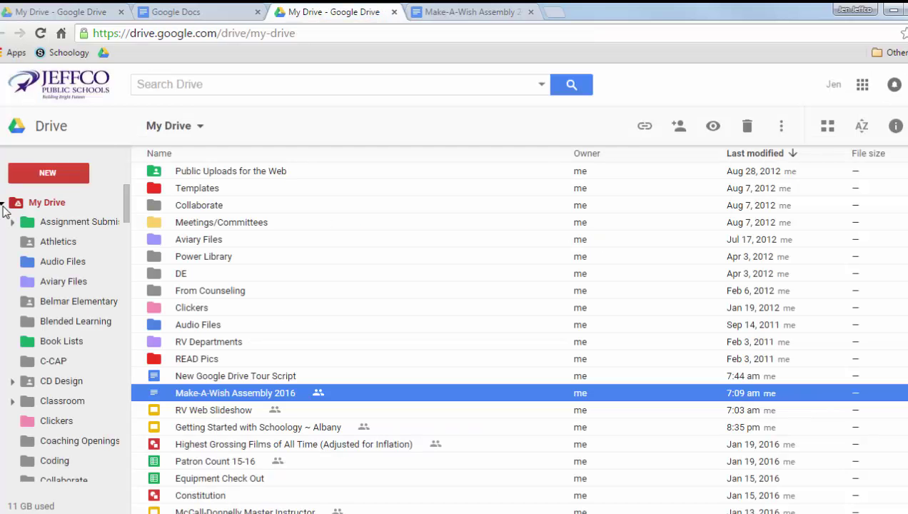
{"action": "left_click", "coordinate": [3, 203]}
{"action": "left_click", "coordinate": [71, 232]}
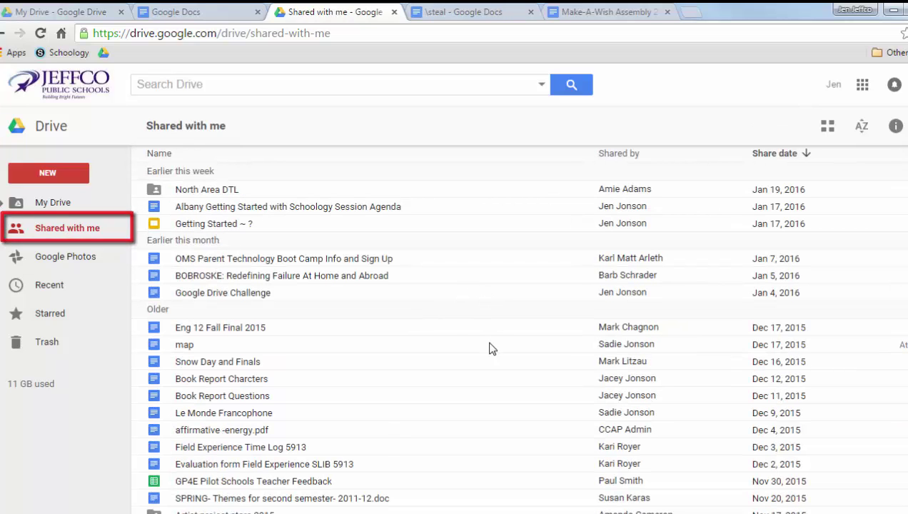
- Open Book Report Questions in Docs, then reselect it in Shared with me for Add to My Drive
{"action": "double_click", "coordinate": [264, 397]}
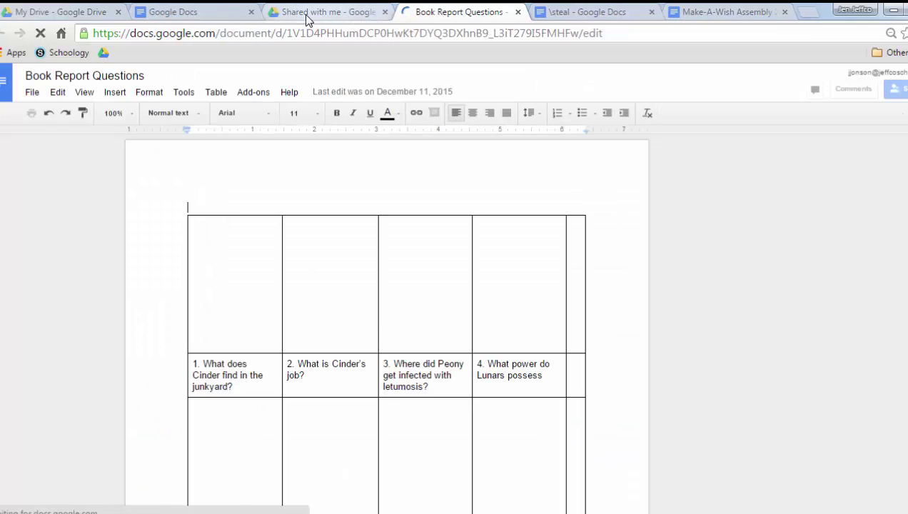
{"action": "left_click", "coordinate": [306, 14]}
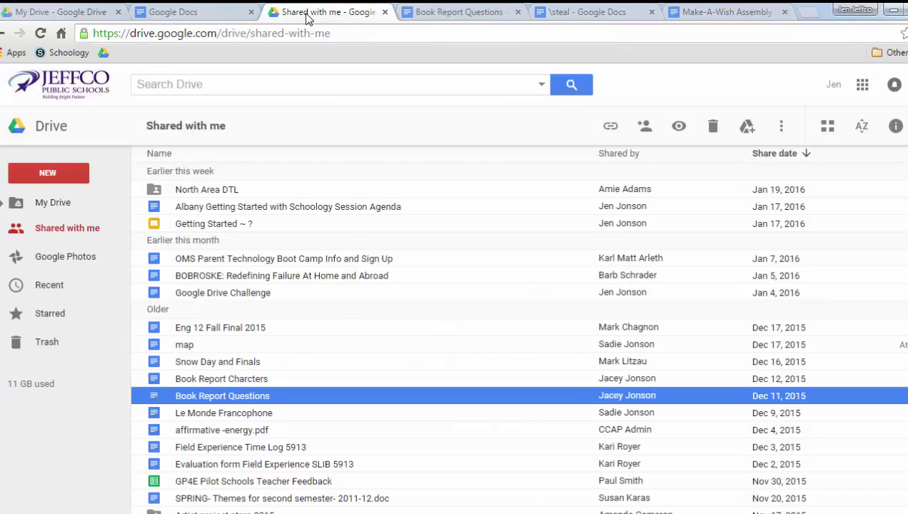
{"action": "left_click", "coordinate": [308, 382]}
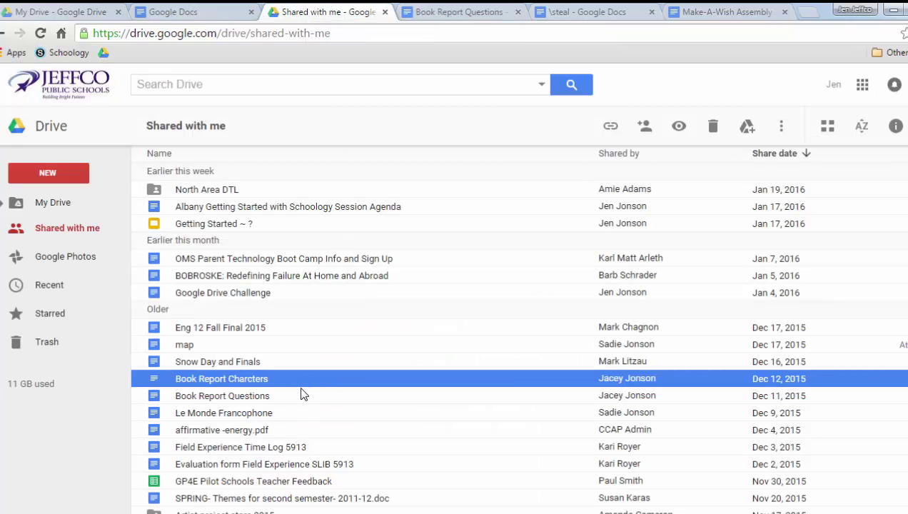
{"action": "left_click", "coordinate": [302, 401]}
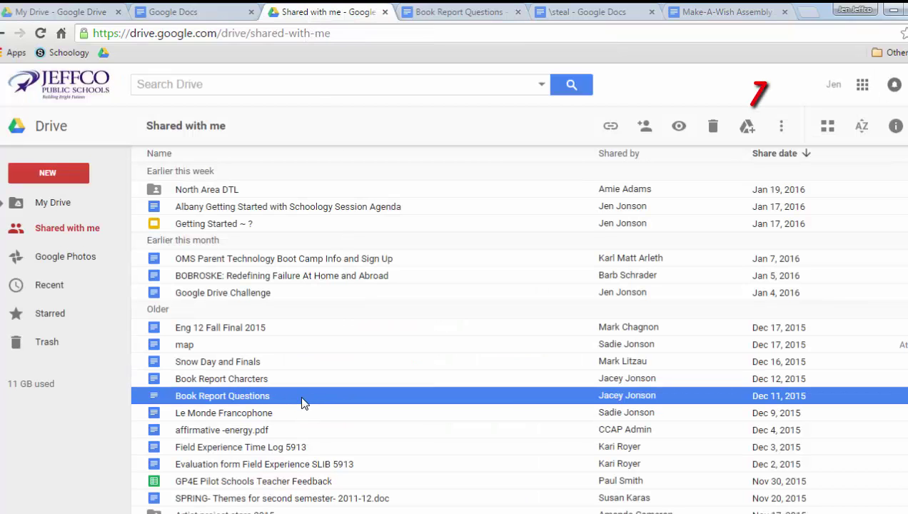
{"action": "left_click", "coordinate": [747, 128]}
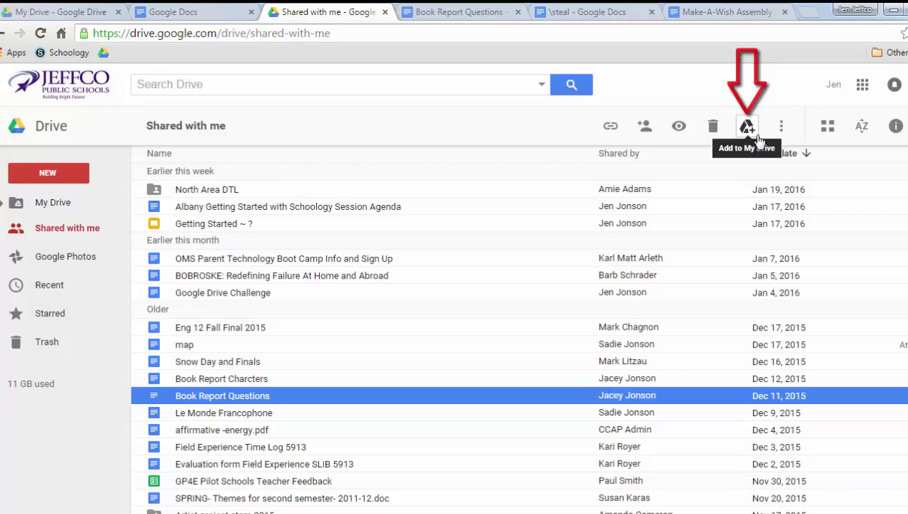
{"action": "right_click", "coordinate": [348, 392]}
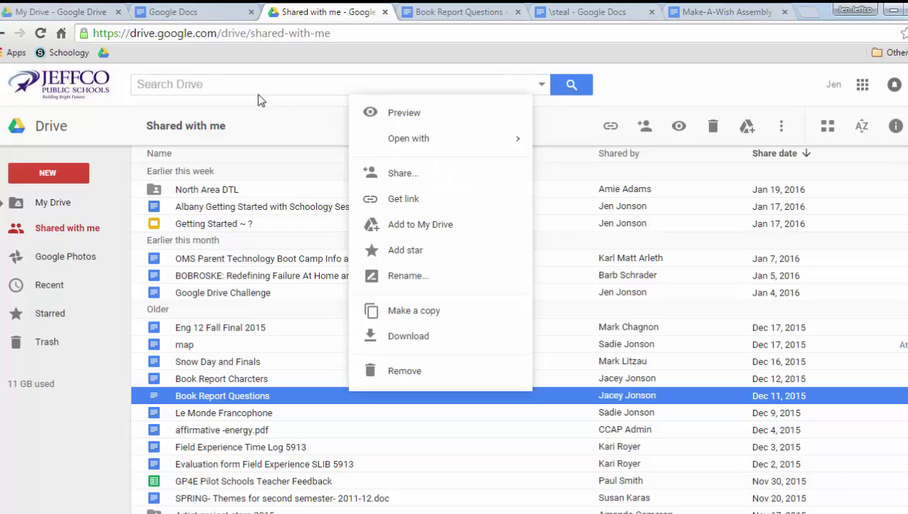
{"action": "left_click", "coordinate": [222, 85]}
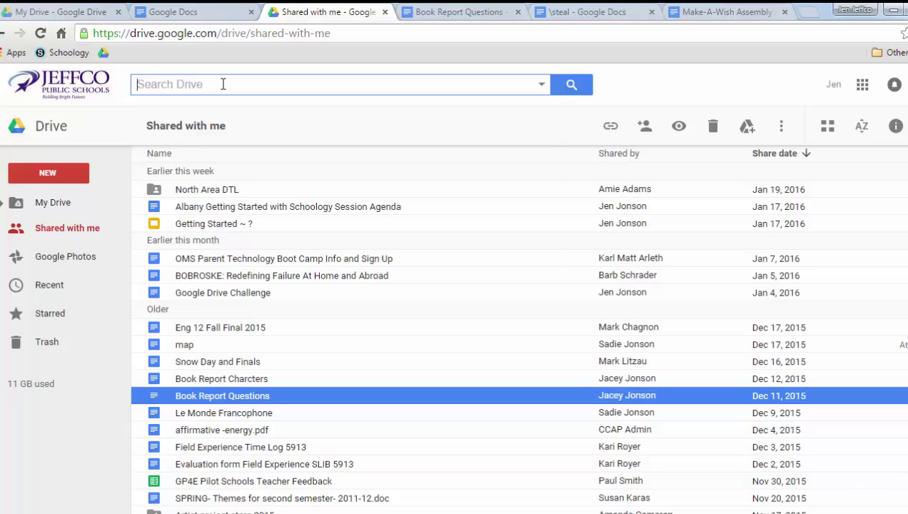
- Search Drive for 'genre' and bring up the advanced search options
{"action": "left_click", "coordinate": [237, 81]}
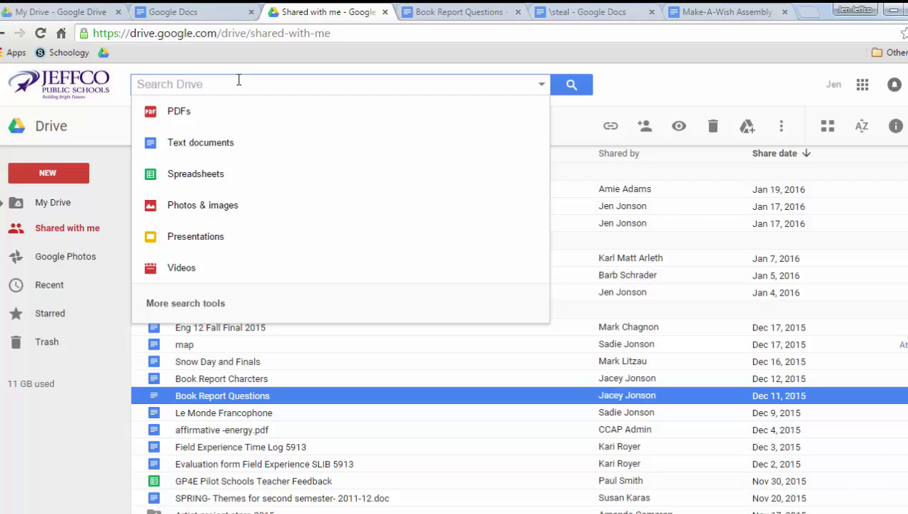
{"action": "type", "text": "genre"}
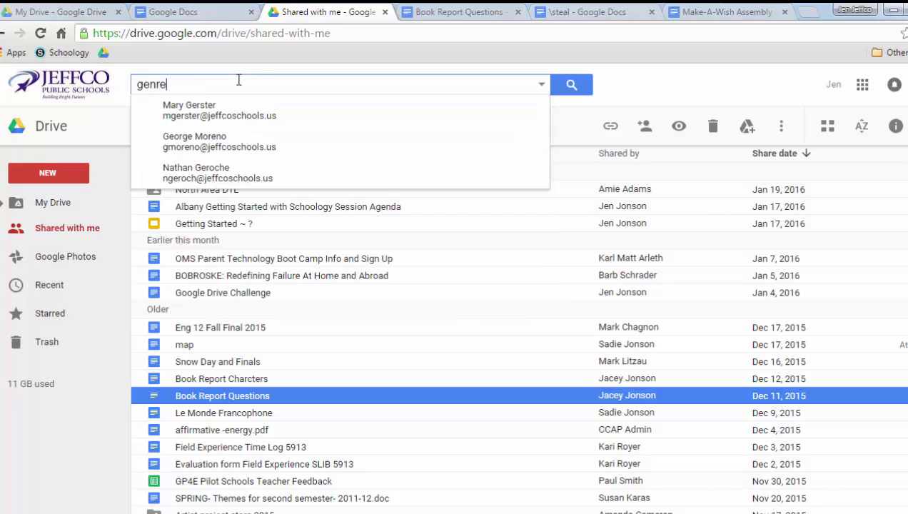
{"action": "key", "text": "Return"}
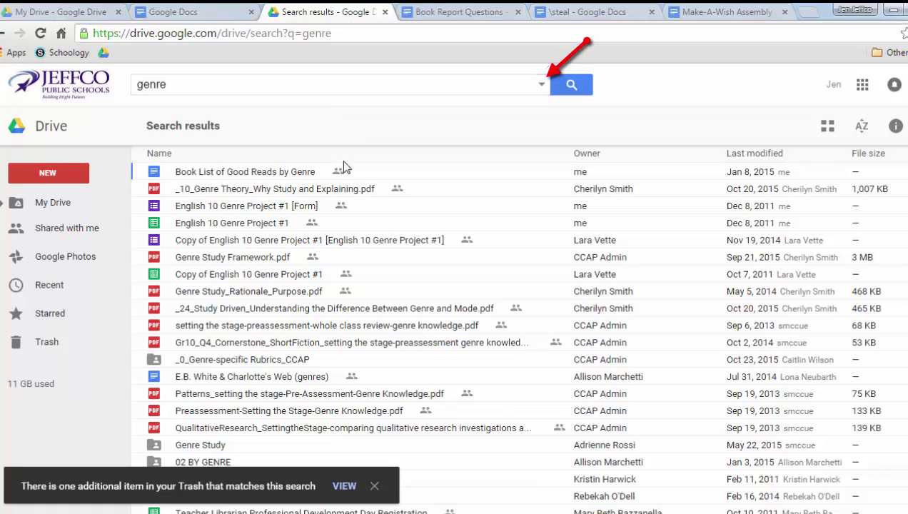
{"action": "left_click", "coordinate": [541, 84]}
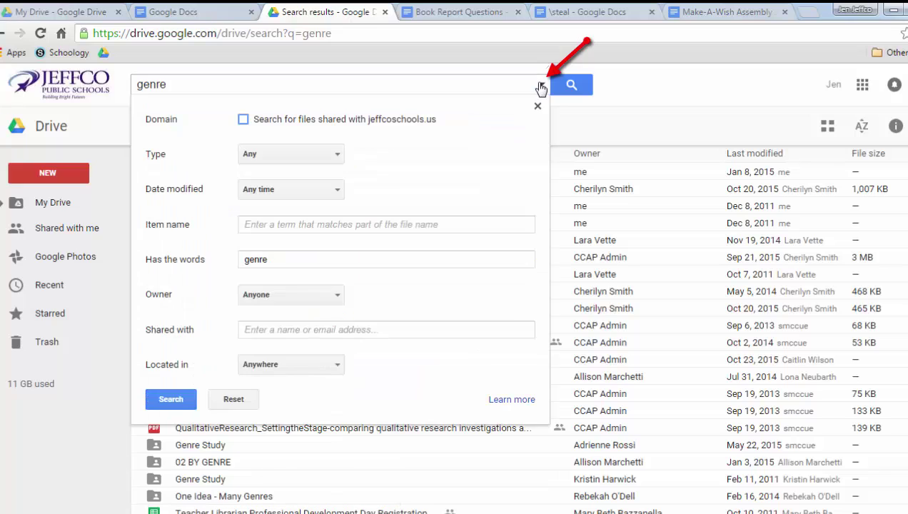
- Limit the genre search to Text documents Owned by me, then view the Recent list
{"action": "left_click", "coordinate": [293, 158]}
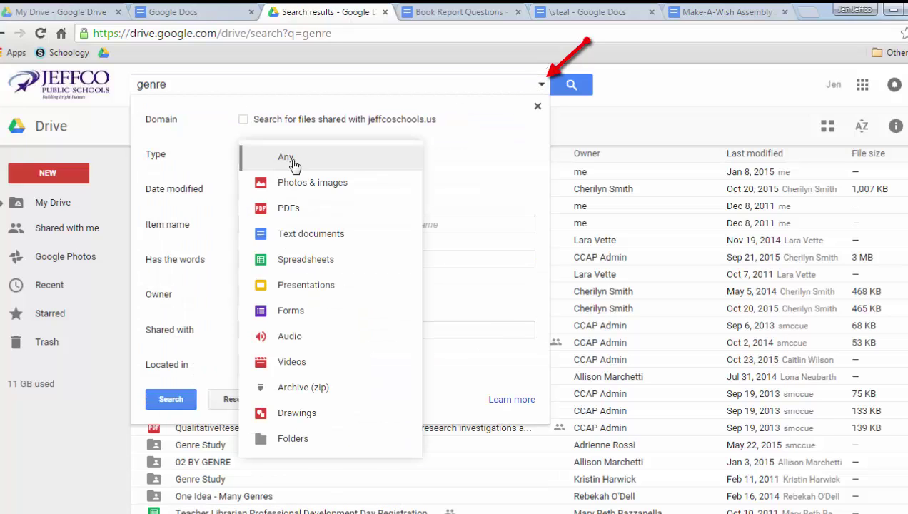
{"action": "left_click", "coordinate": [316, 242]}
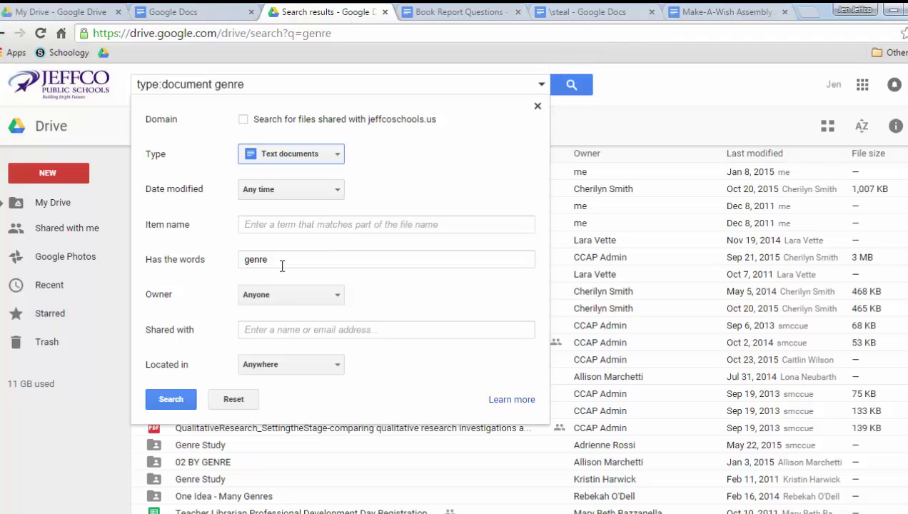
{"action": "left_click", "coordinate": [280, 297]}
{"action": "left_click", "coordinate": [305, 329]}
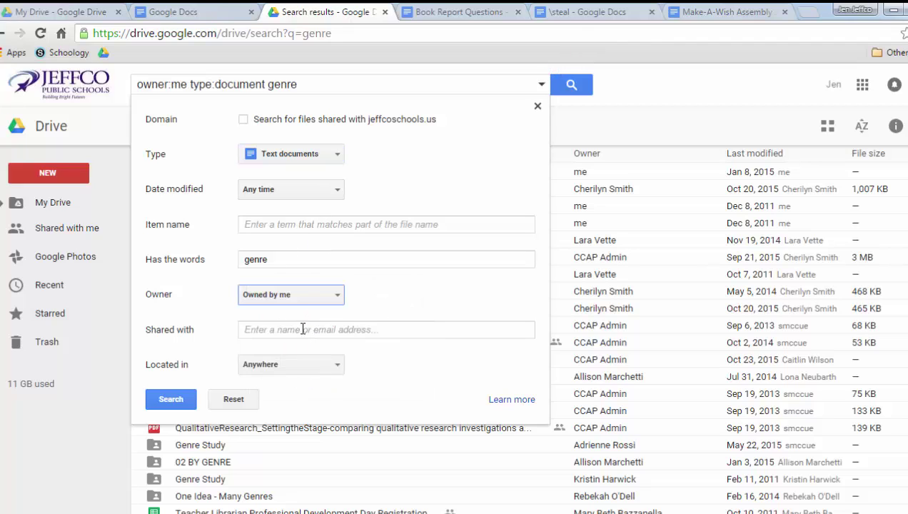
{"action": "left_click", "coordinate": [172, 400]}
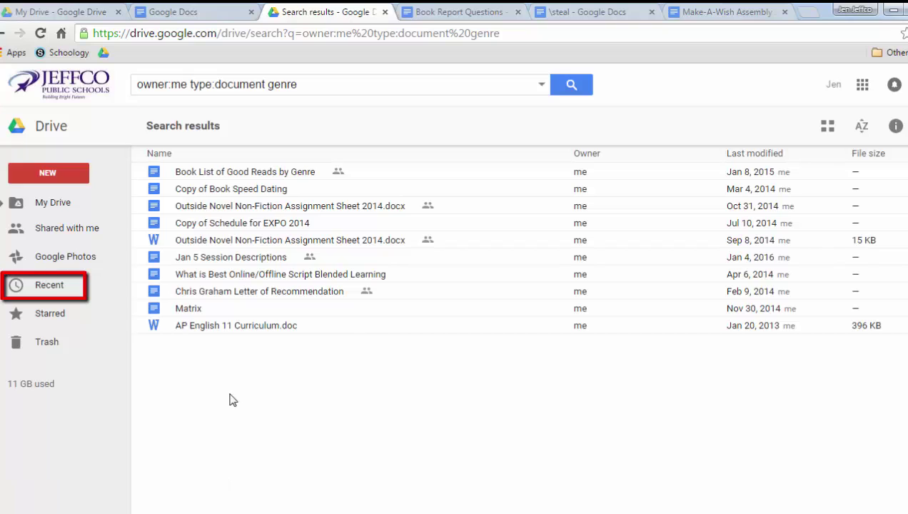
{"action": "left_click", "coordinate": [50, 284]}
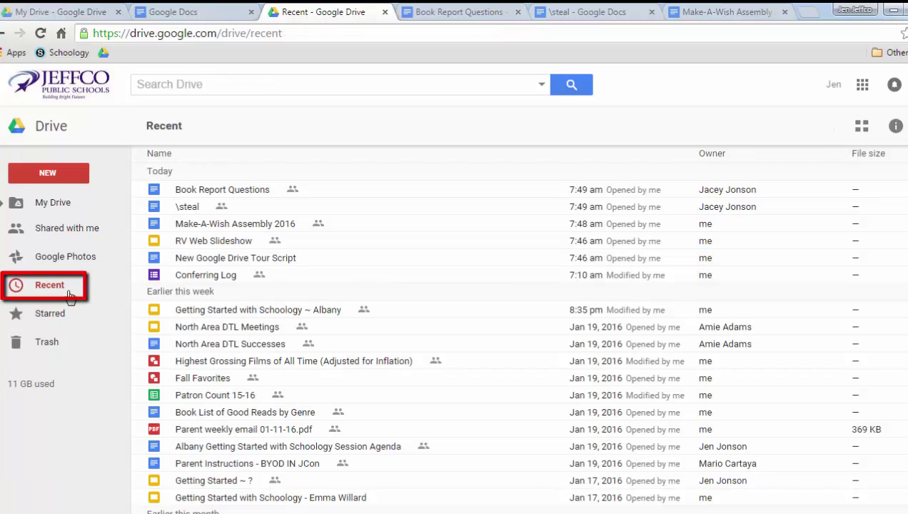